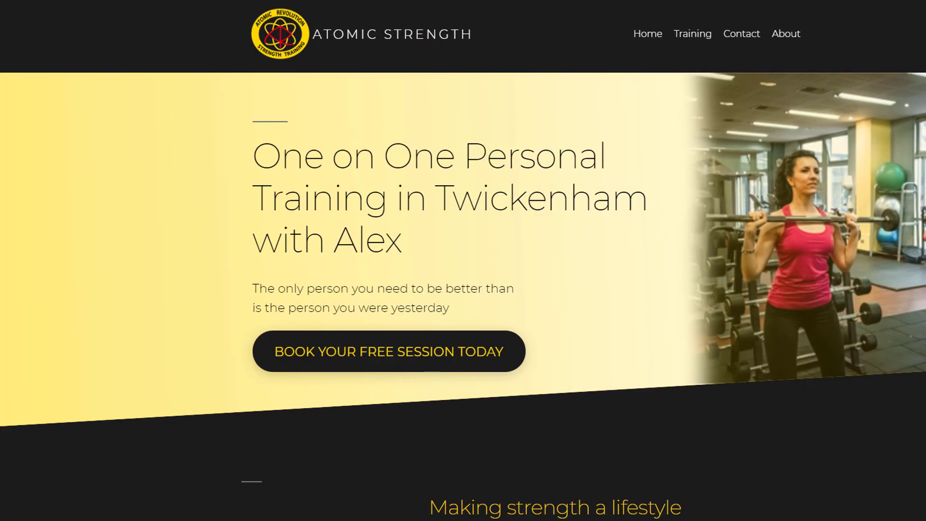
# Step: Scroll the Google results for 'google maps' down to the Google Maps site
pyautogui.scroll(-20, 463, 260)
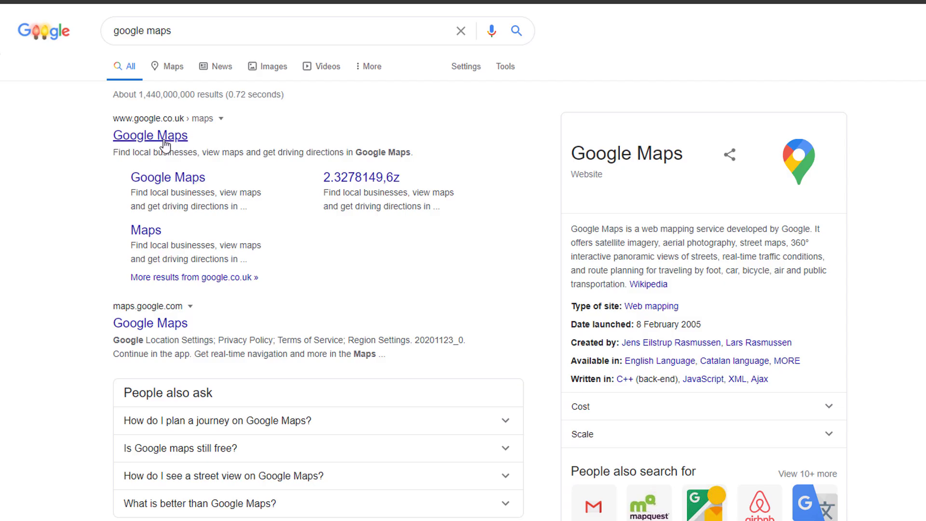
# Step: Find 'top one hair salon mayfair' in Google Maps and open Top1One's share options
pyautogui.click(165, 144)
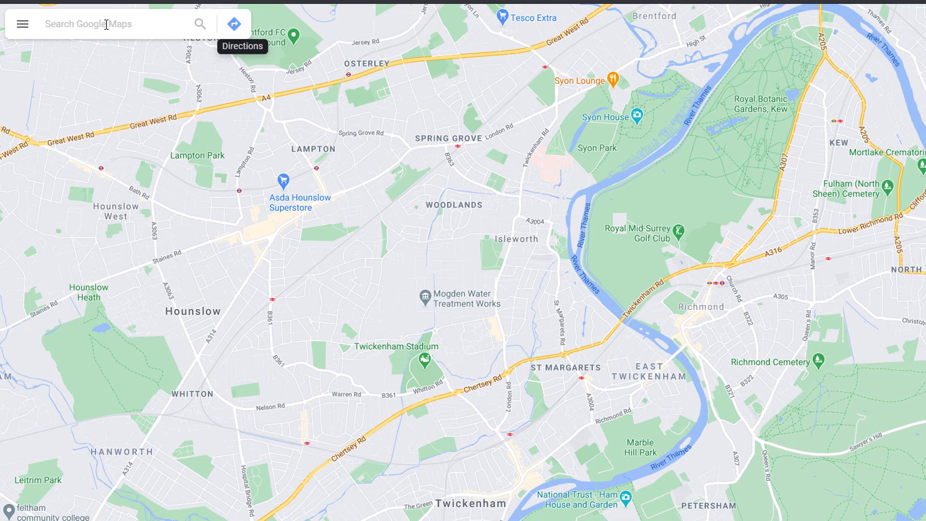
pyautogui.write('top one hair salon mayfair')
pyautogui.press('Return')
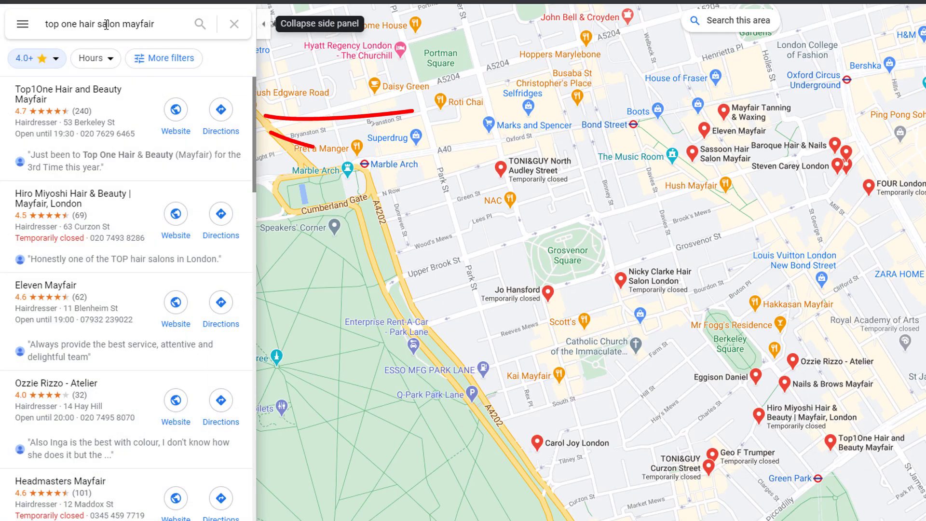
pyautogui.click(86, 125)
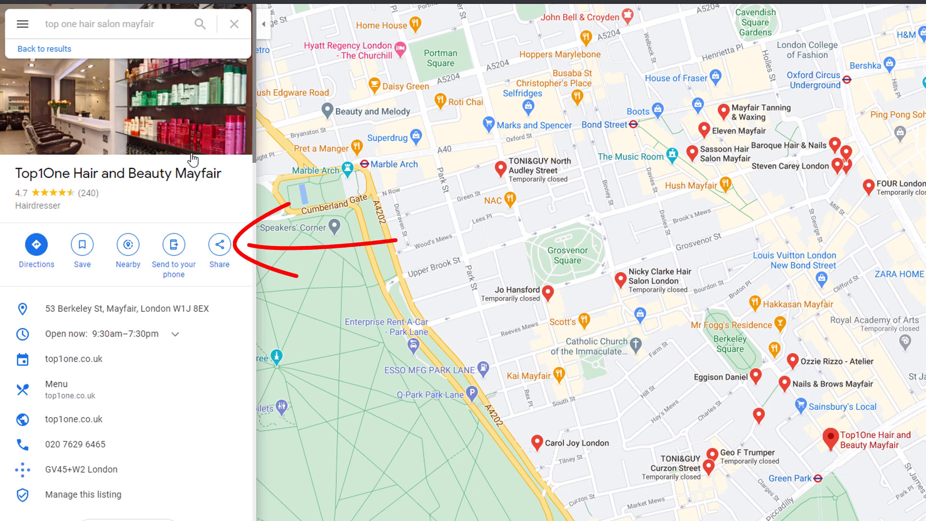
pyautogui.click(219, 246)
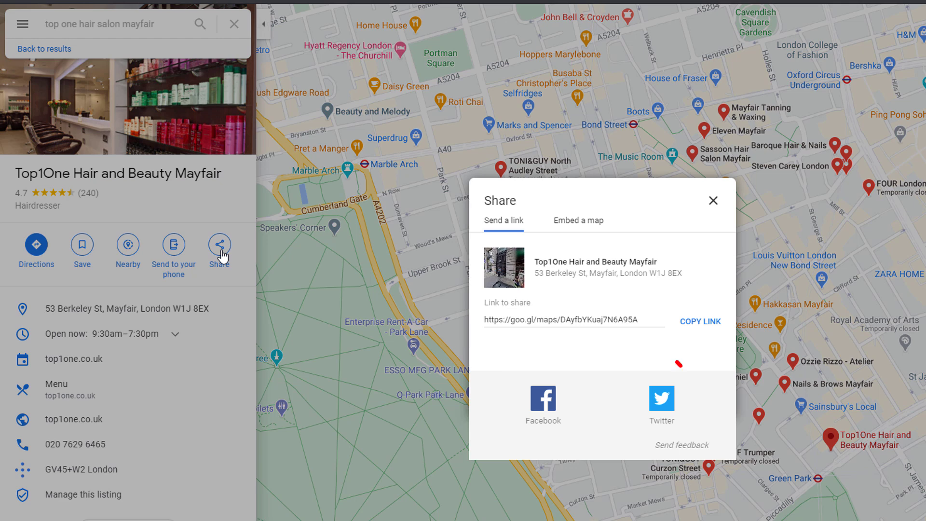
# Step: Show the embed-a-map code and compare Small, Medium, then Large sizes, ending on Large
pyautogui.click(593, 222)
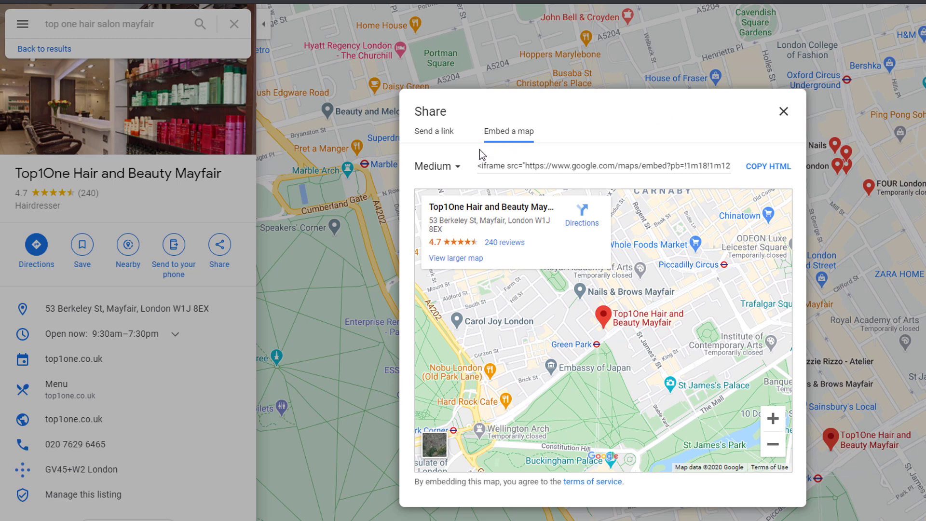
pyautogui.click(455, 167)
pyautogui.click(443, 176)
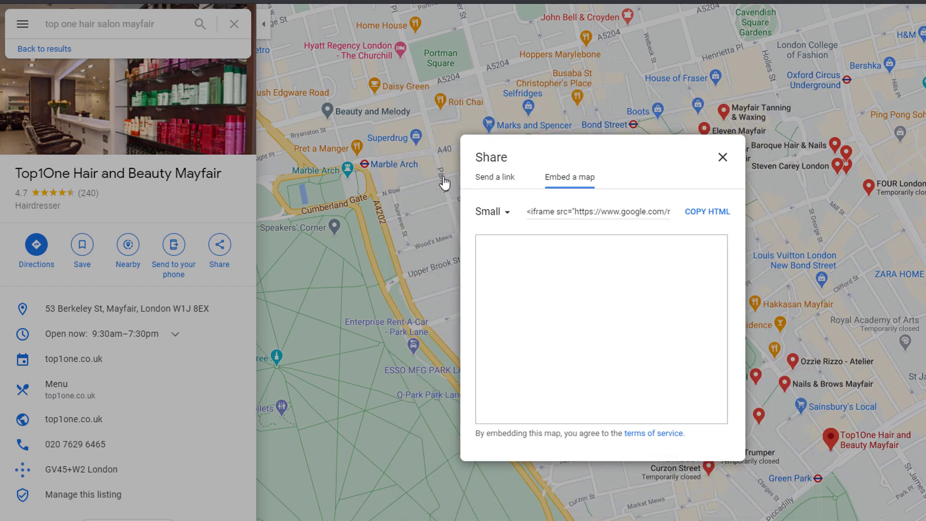
pyautogui.click(505, 218)
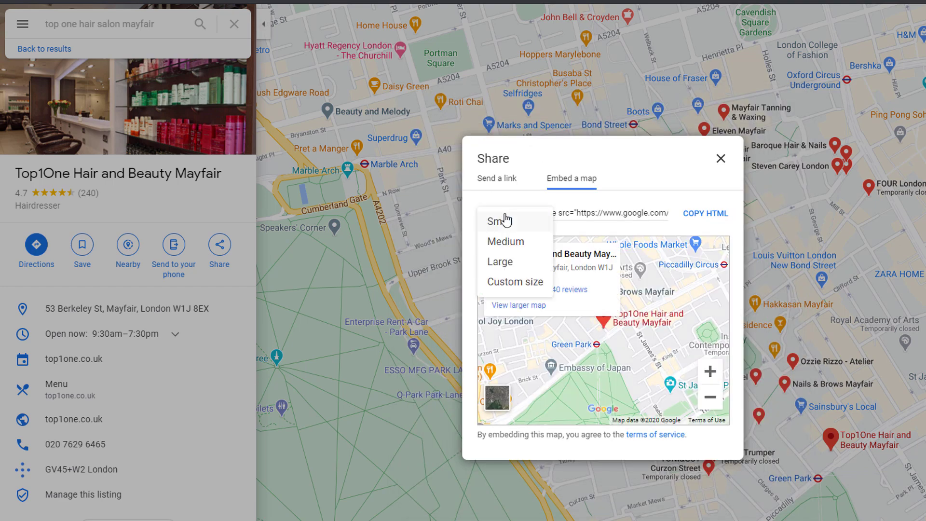
pyautogui.click(499, 239)
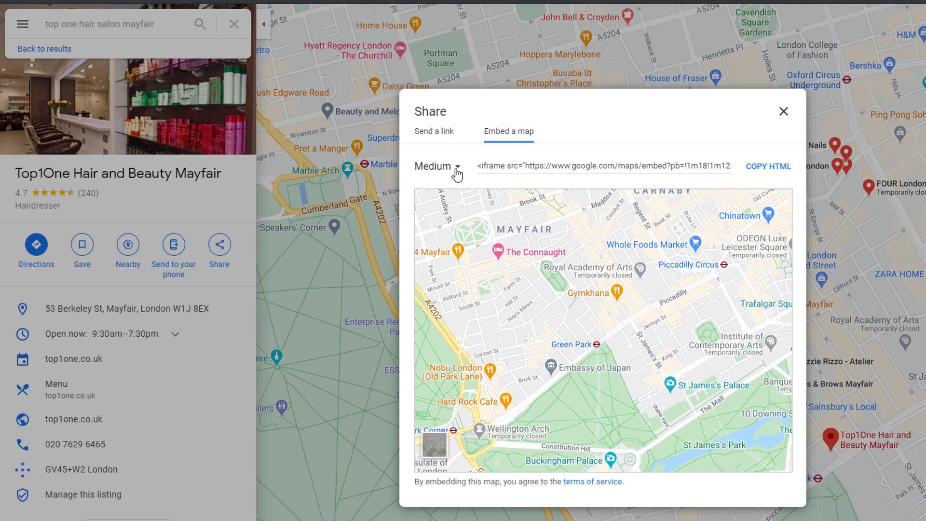
pyautogui.click(456, 169)
pyautogui.click(448, 213)
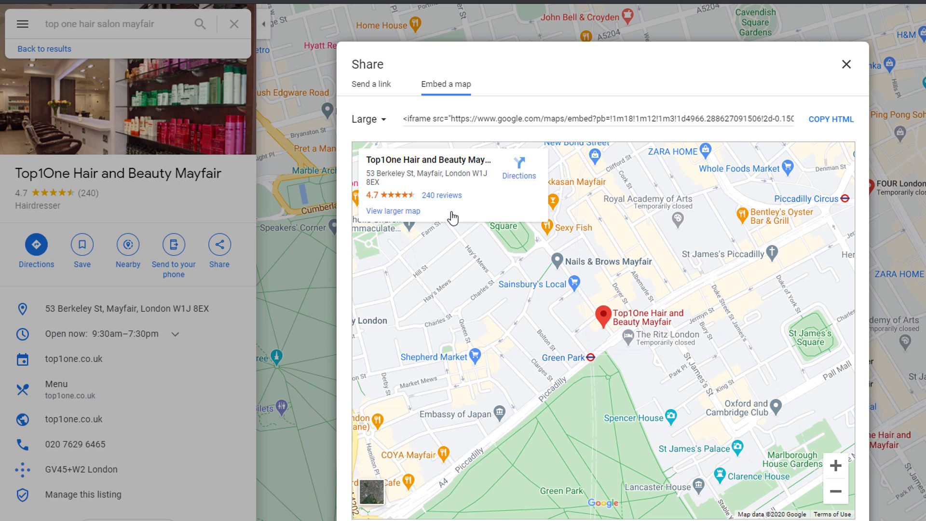
# Step: Set a custom embed size with height 200 and preview the 800 x 200 map
pyautogui.click(381, 123)
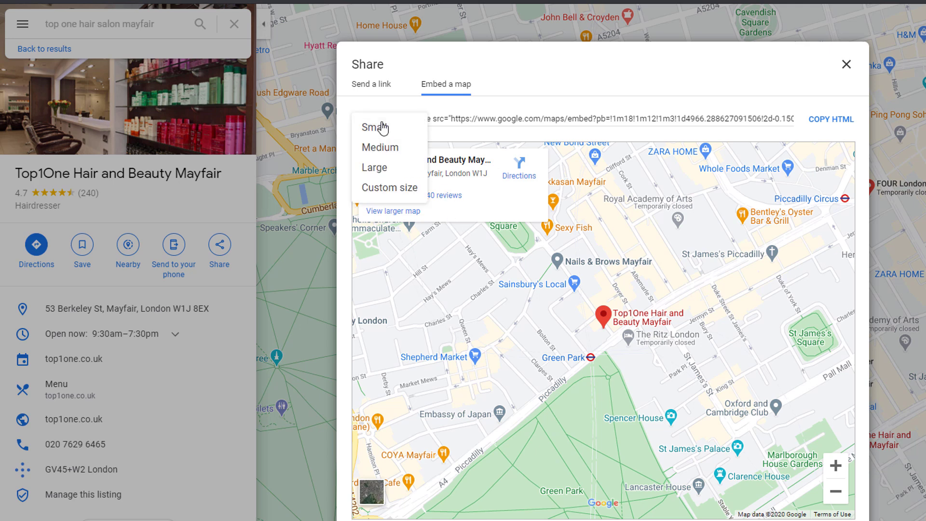
pyautogui.click(390, 189)
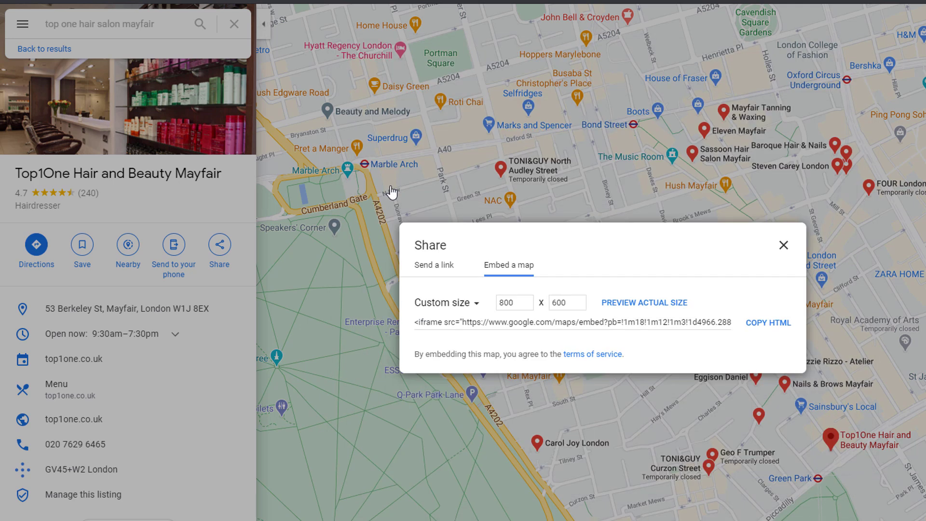
pyautogui.moveTo(554, 303); pyautogui.dragTo(593, 304)
pyautogui.write('200')
pyautogui.click(638, 304)
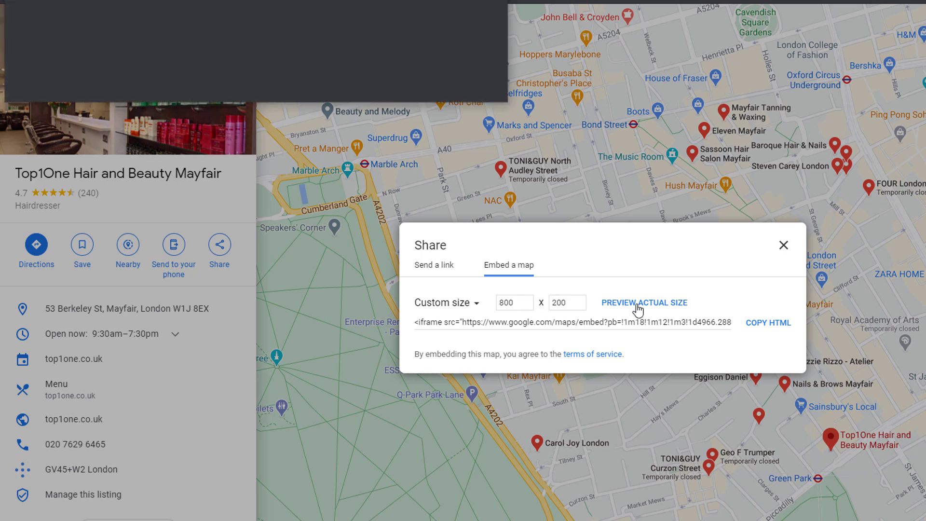
pyautogui.click(493, 22)
# Step: Switch the embed back to Medium and copy its HTML
pyautogui.click(474, 306)
pyautogui.click(461, 336)
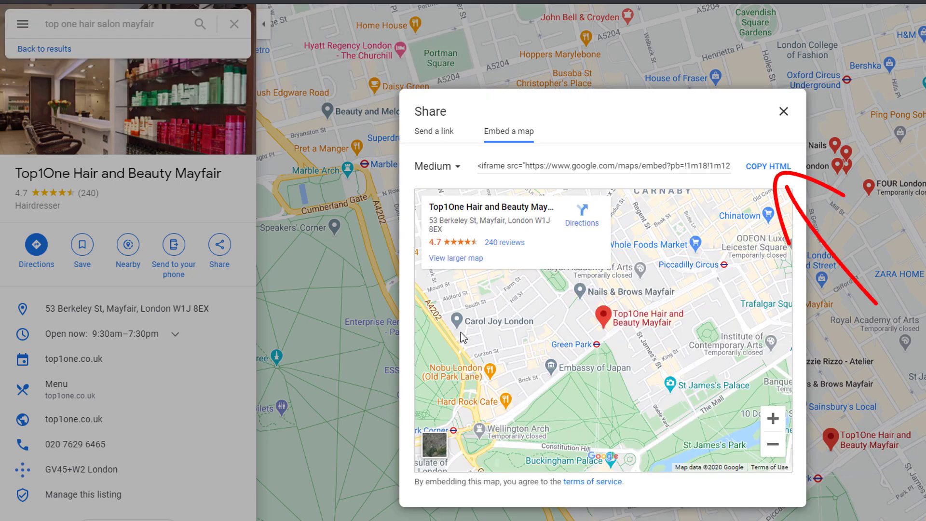
pyautogui.click(766, 167)
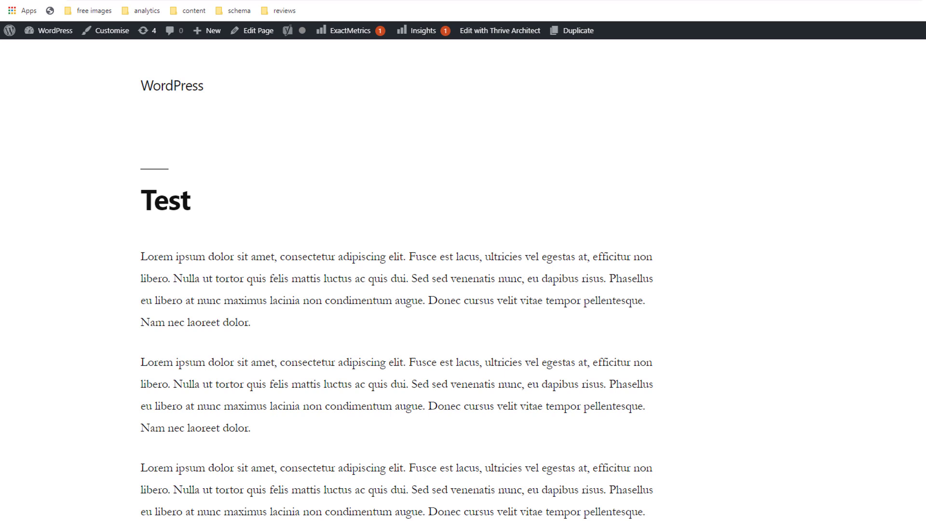
# Step: Add a Custom HTML block below the first paragraph of the Test page
pyautogui.scroll(-2, 396, 284)
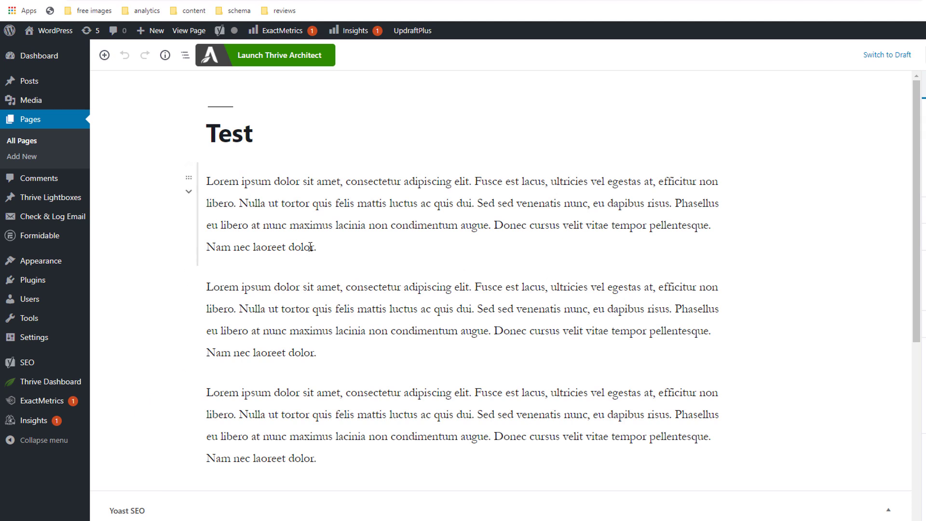
pyautogui.click(311, 247)
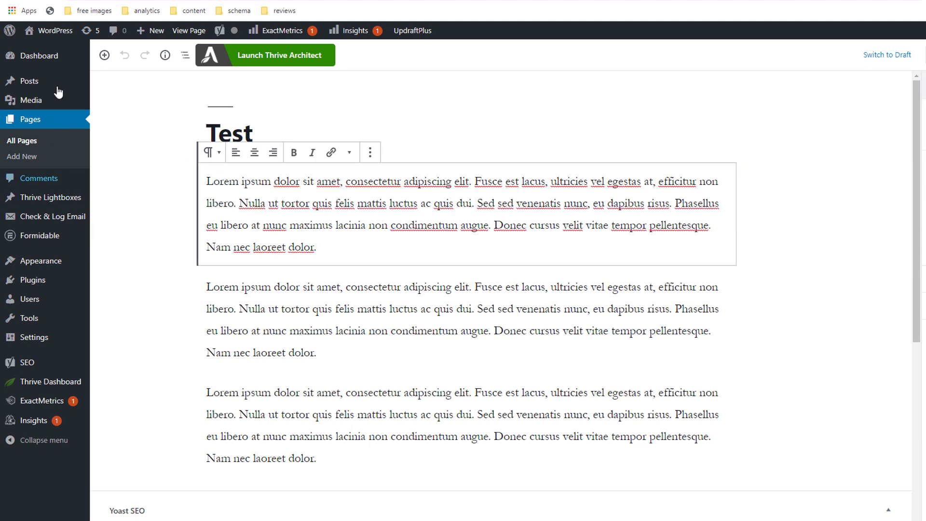
pyautogui.click(105, 56)
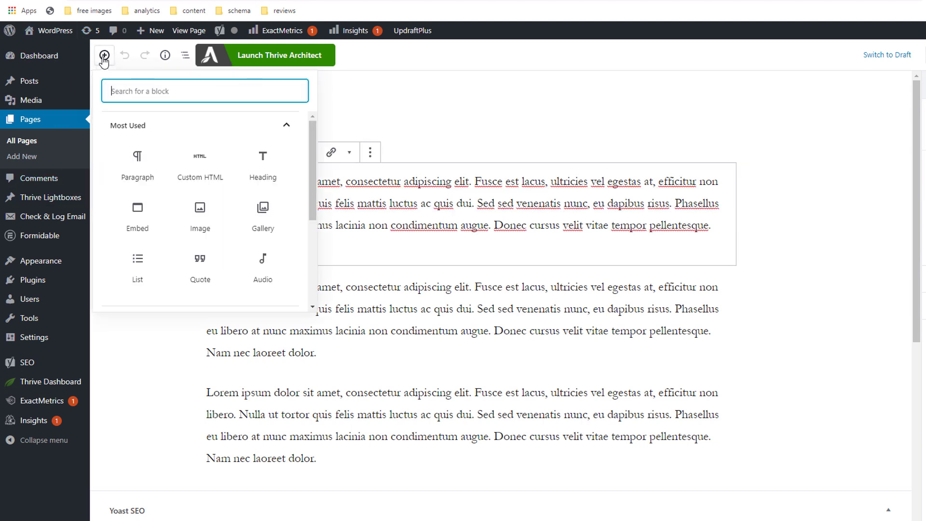
pyautogui.click(197, 174)
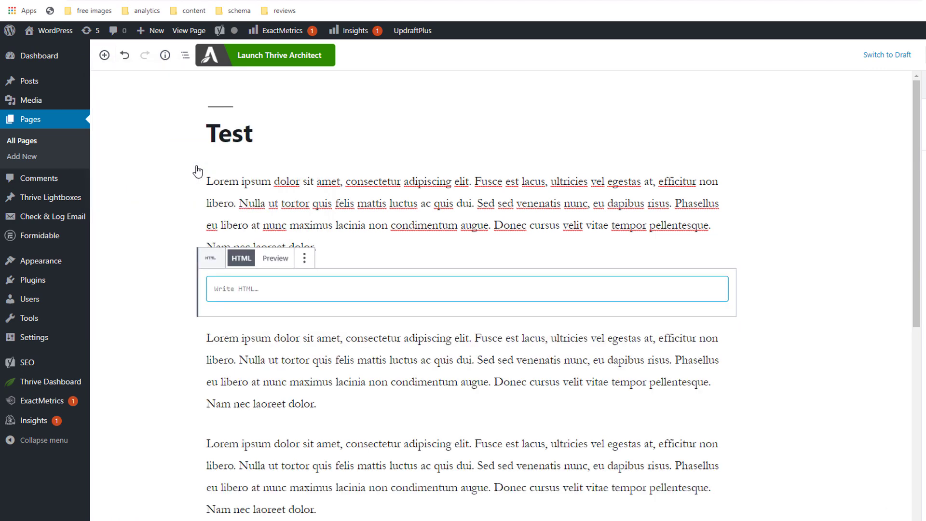
# Step: Paste the Google Maps embed code into the block, preview it, and update the page
pyautogui.rightClick(232, 290)
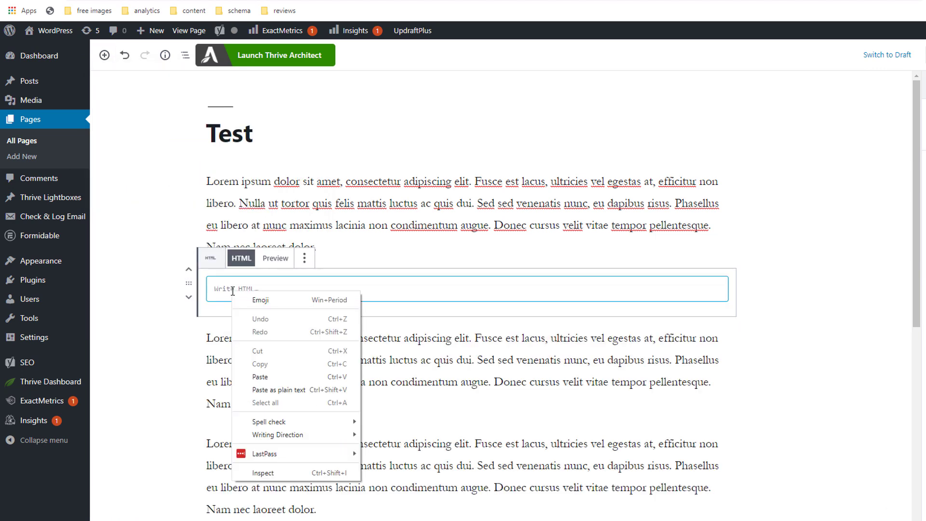
pyautogui.click(276, 377)
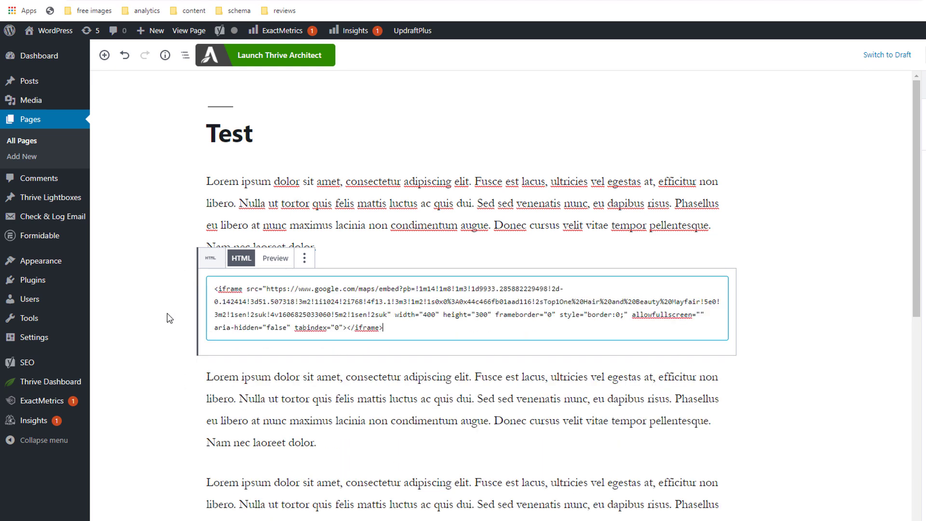
pyautogui.click(276, 257)
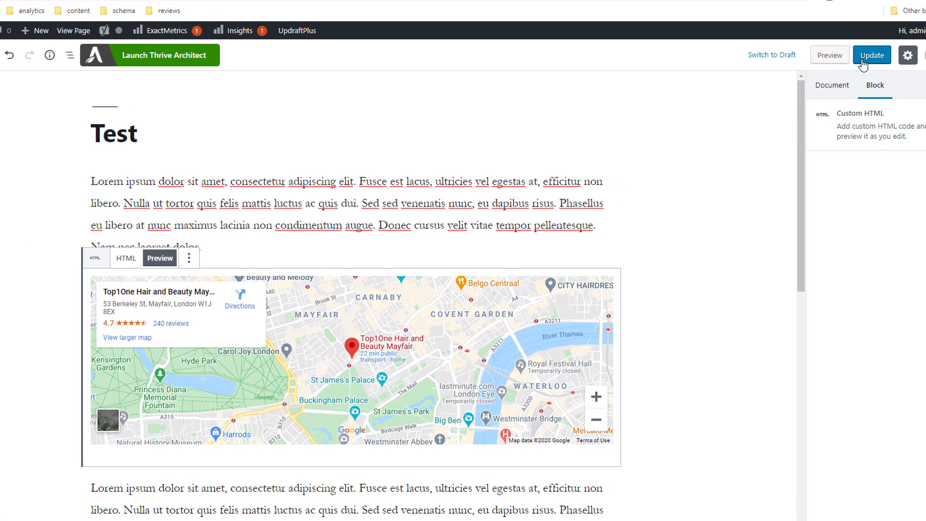
pyautogui.click(884, 55)
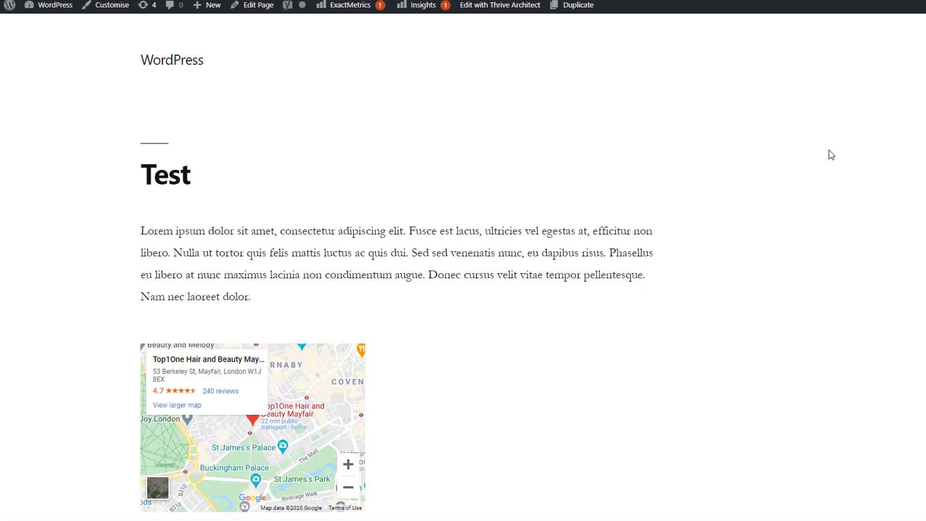
# Step: Change the map iframe width from 400 to 100%, update, and check it scales when narrowed
pyautogui.scroll(-3, 832, 154)
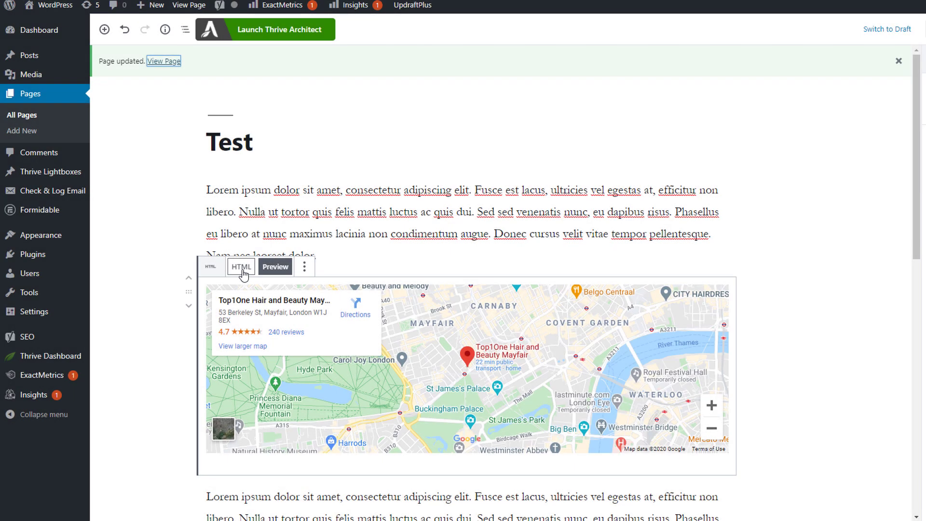
pyautogui.click(241, 266)
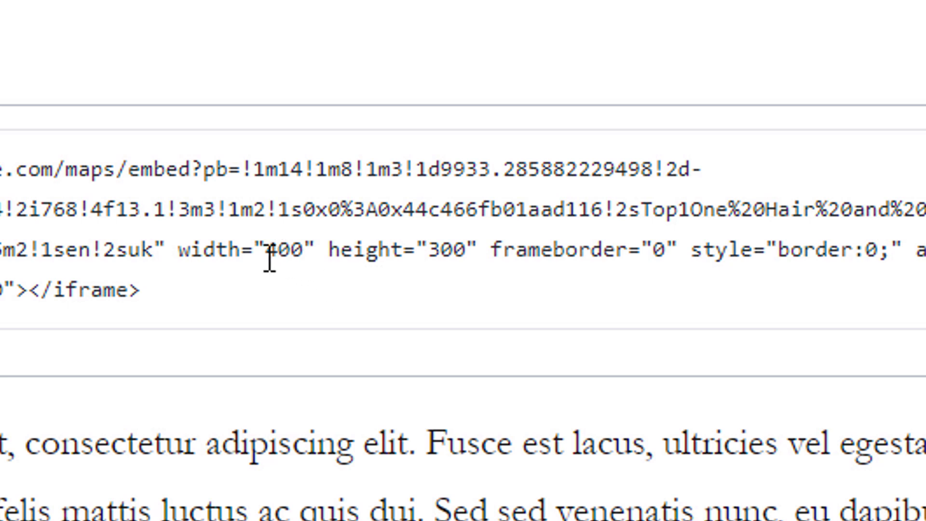
pyautogui.moveTo(267, 250); pyautogui.dragTo(306, 251)
pyautogui.write('100')
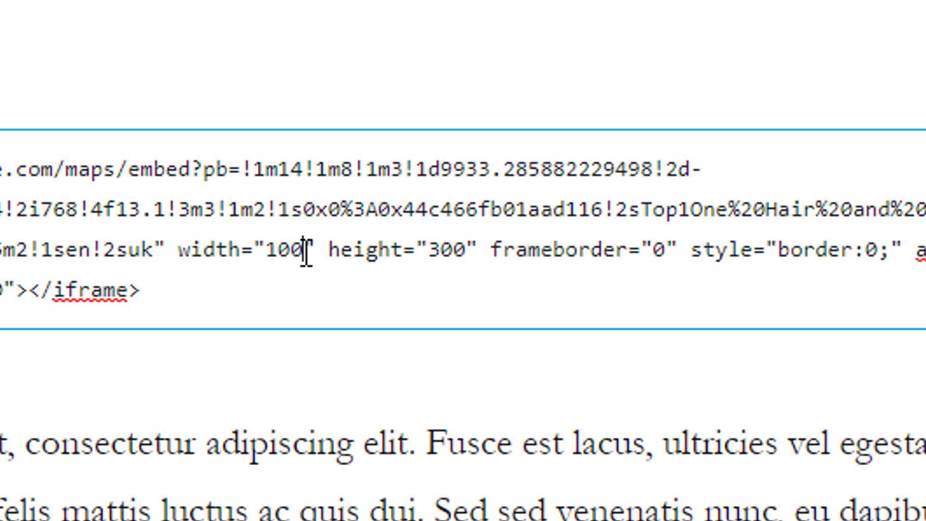
pyautogui.write('%')
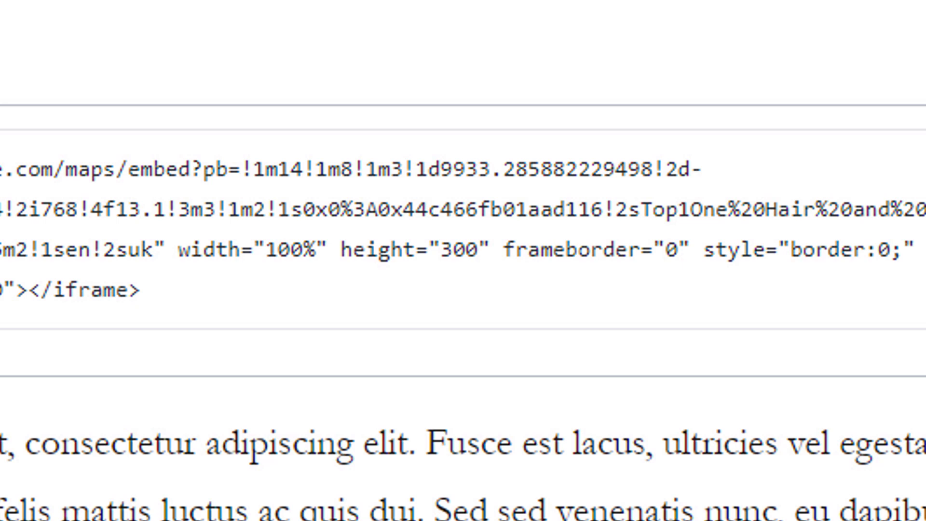
pyautogui.click(853, 25)
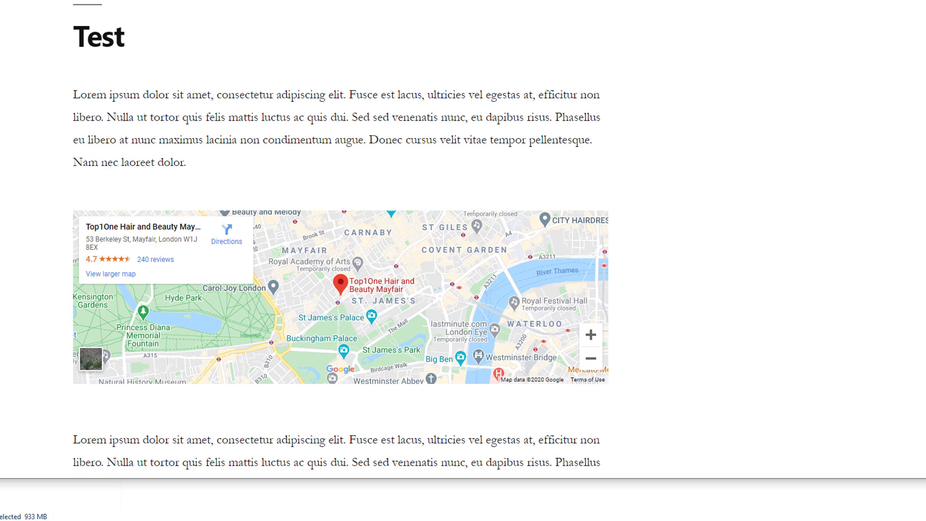
pyautogui.moveTo(923, 140); pyautogui.dragTo(411, 291)
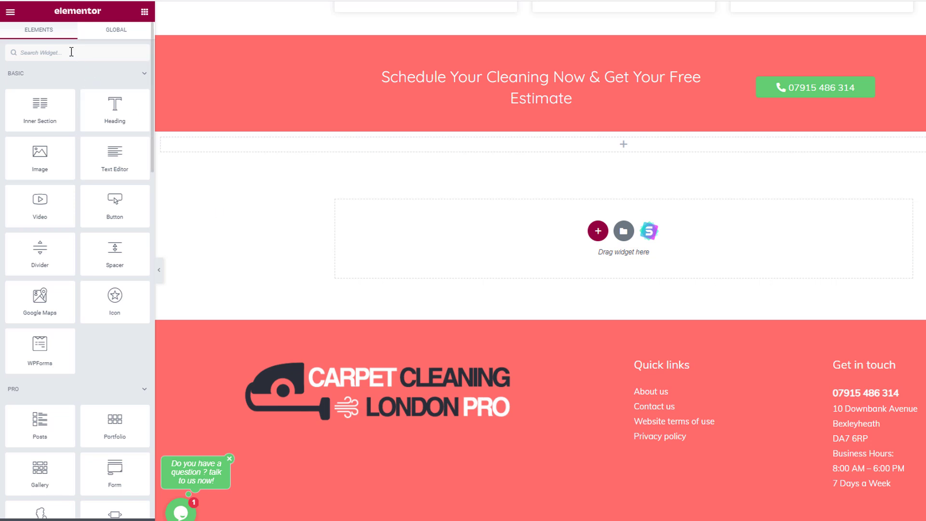
# Step: Add the Google Maps widget to the empty Elementor section
pyautogui.click(72, 52)
pyautogui.write('google maps')
pyautogui.moveTo(39, 84); pyautogui.dragTo(627, 148)
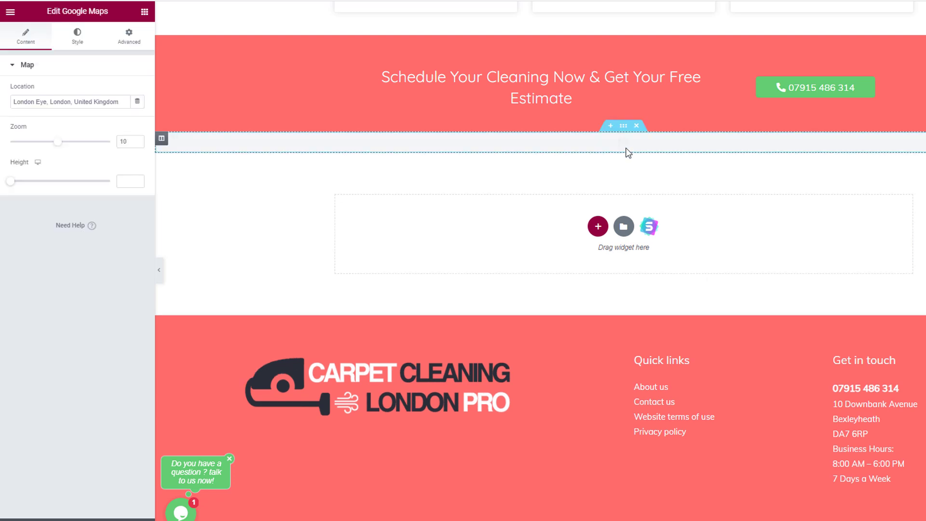
# Step: Set the map location to Carpet Cleaning London Pro, zoom in, and make it taller
pyautogui.tripleClick(96, 102)
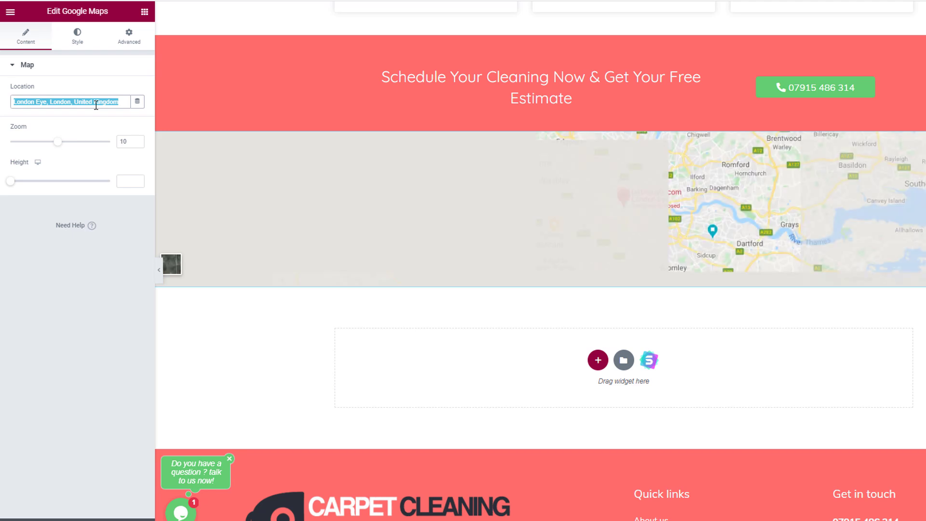
pyautogui.write('carpet cleani')
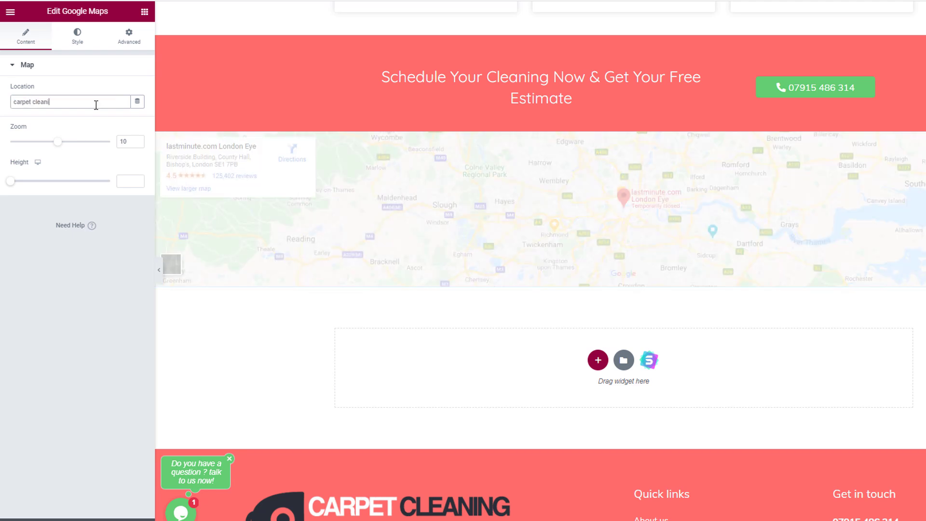
pyautogui.write('ng london pro')
pyautogui.click(62, 149)
pyautogui.moveTo(62, 149); pyautogui.dragTo(71, 148)
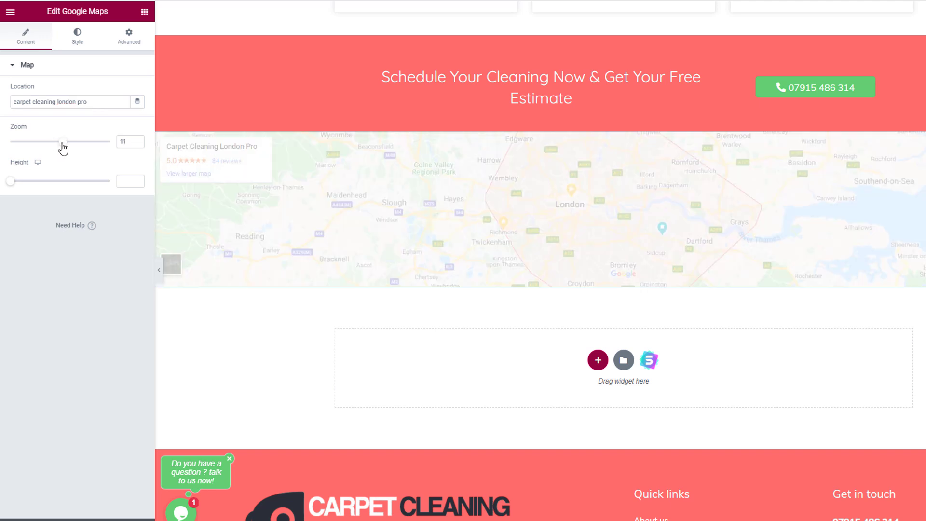
pyautogui.moveTo(10, 187); pyautogui.dragTo(70, 191)
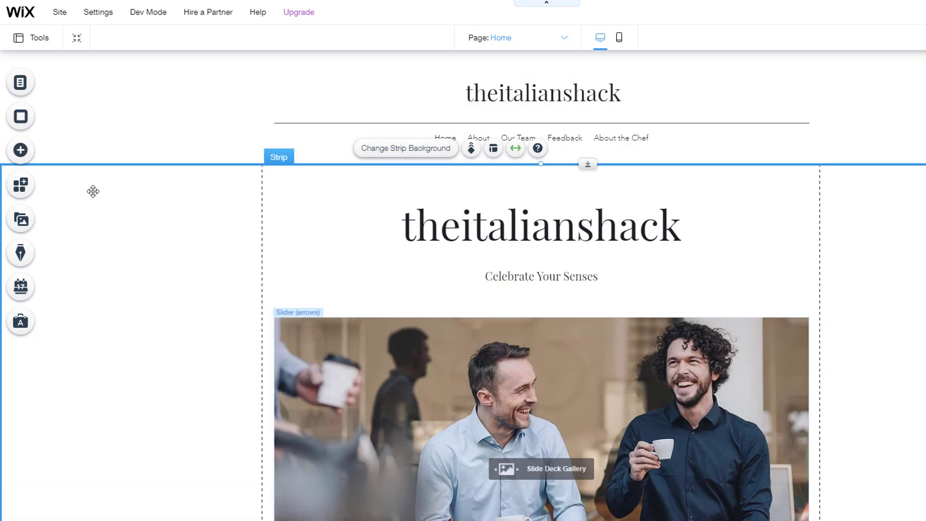
# Step: Add an HTML iframe holding the pasted Google Maps code and move it to the strip's top-left
pyautogui.click(21, 150)
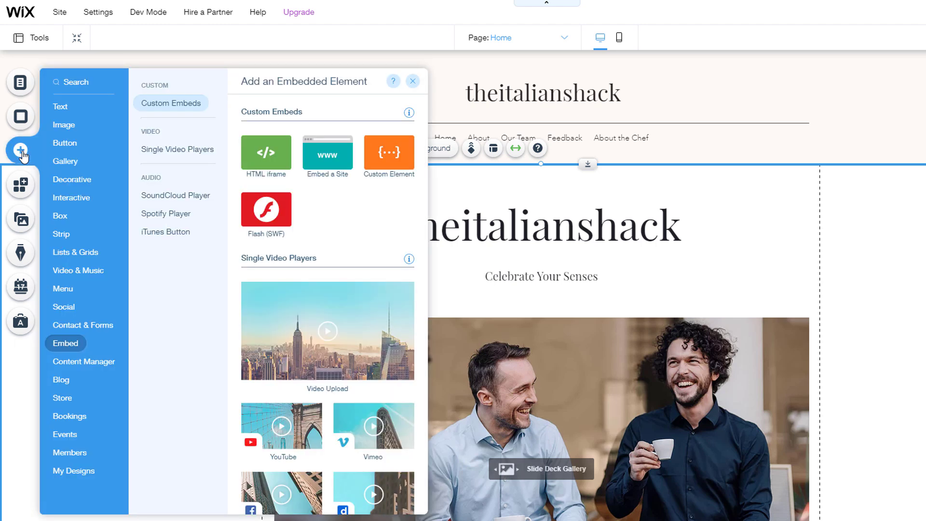
pyautogui.click(267, 151)
pyautogui.click(522, 221)
pyautogui.hotkey('ctrl', 'v')
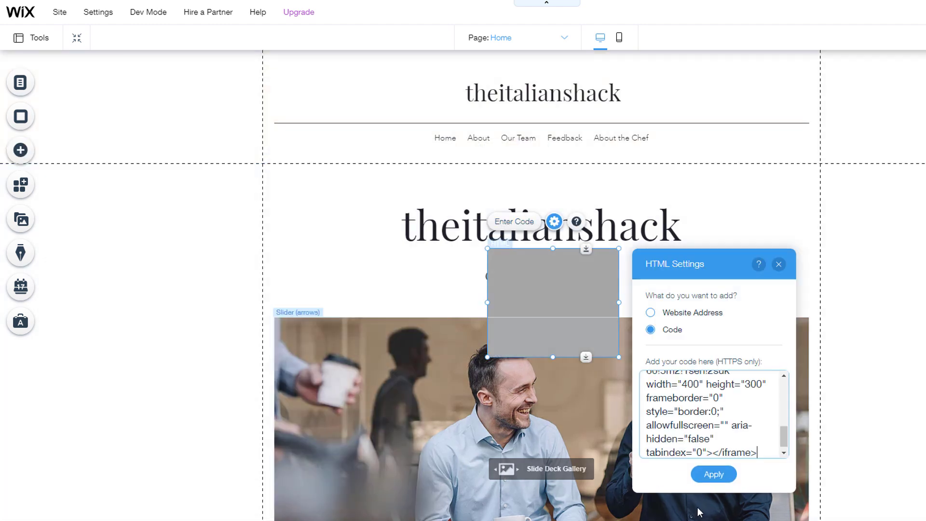
pyautogui.click(716, 475)
pyautogui.click(718, 482)
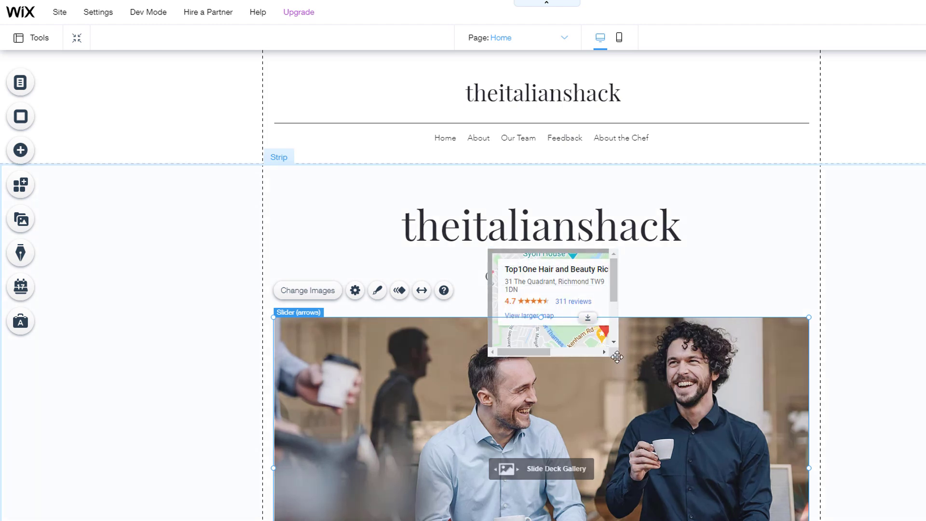
pyautogui.moveTo(554, 299); pyautogui.dragTo(339, 234)
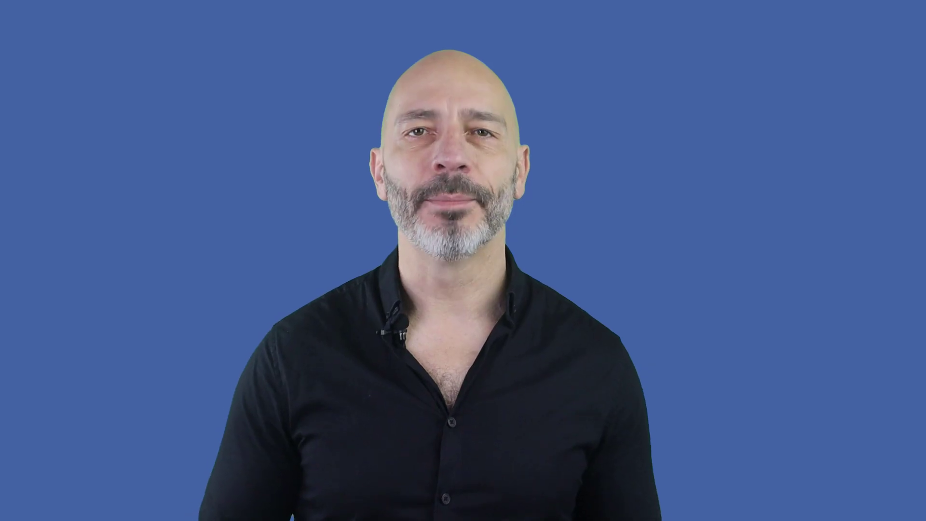